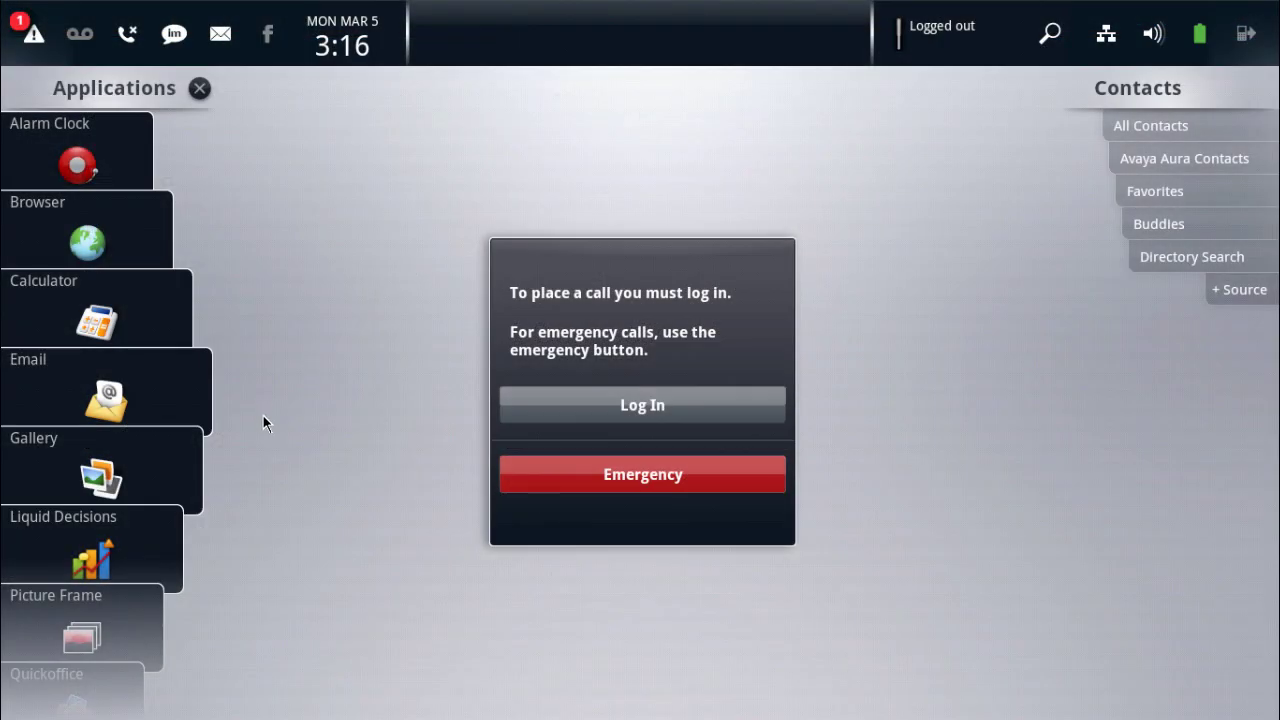
# Step: Unlock Administrator Options in Settings by entering the administrator password
pyautogui.scroll(-3, 99, 626)
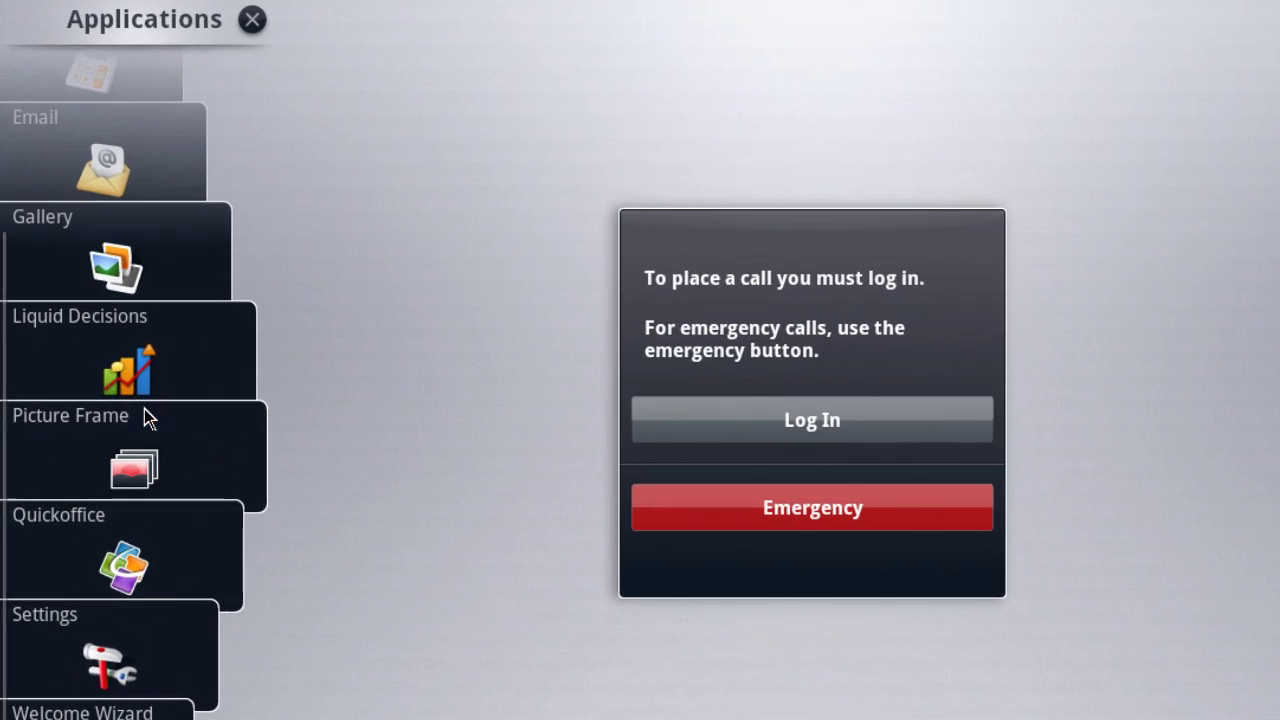
pyautogui.click(139, 622)
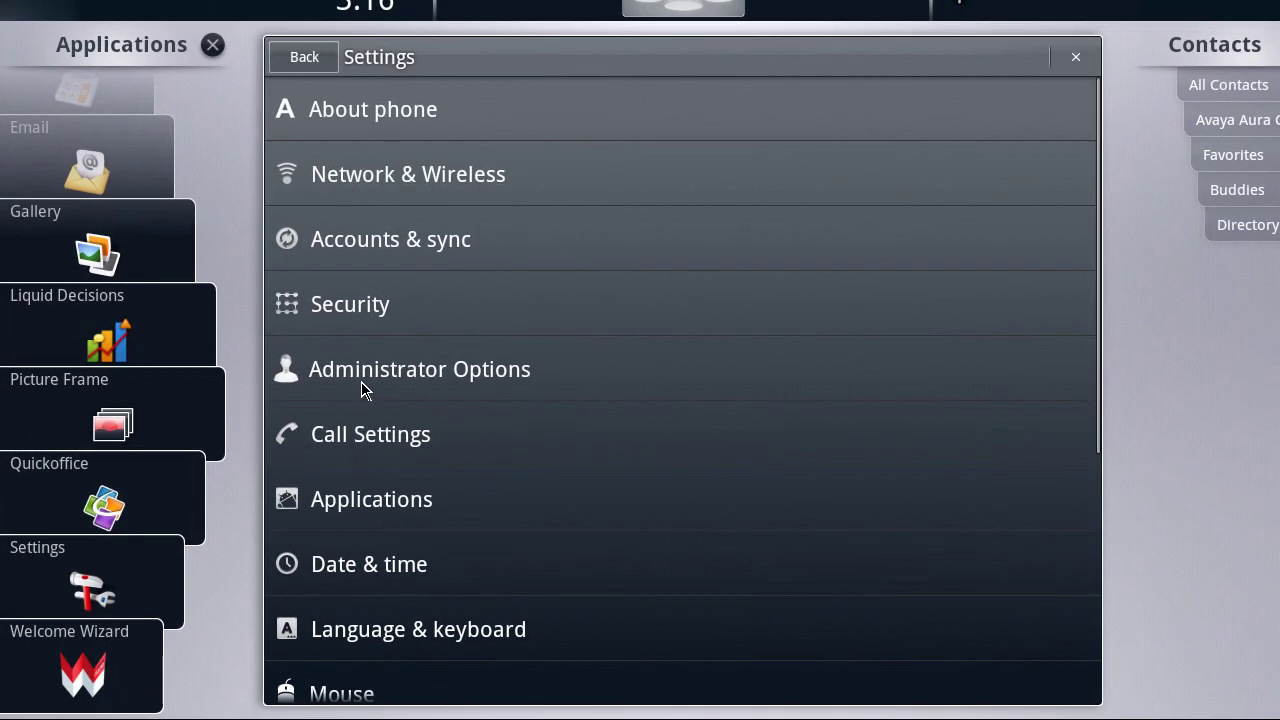
pyautogui.click(572, 362)
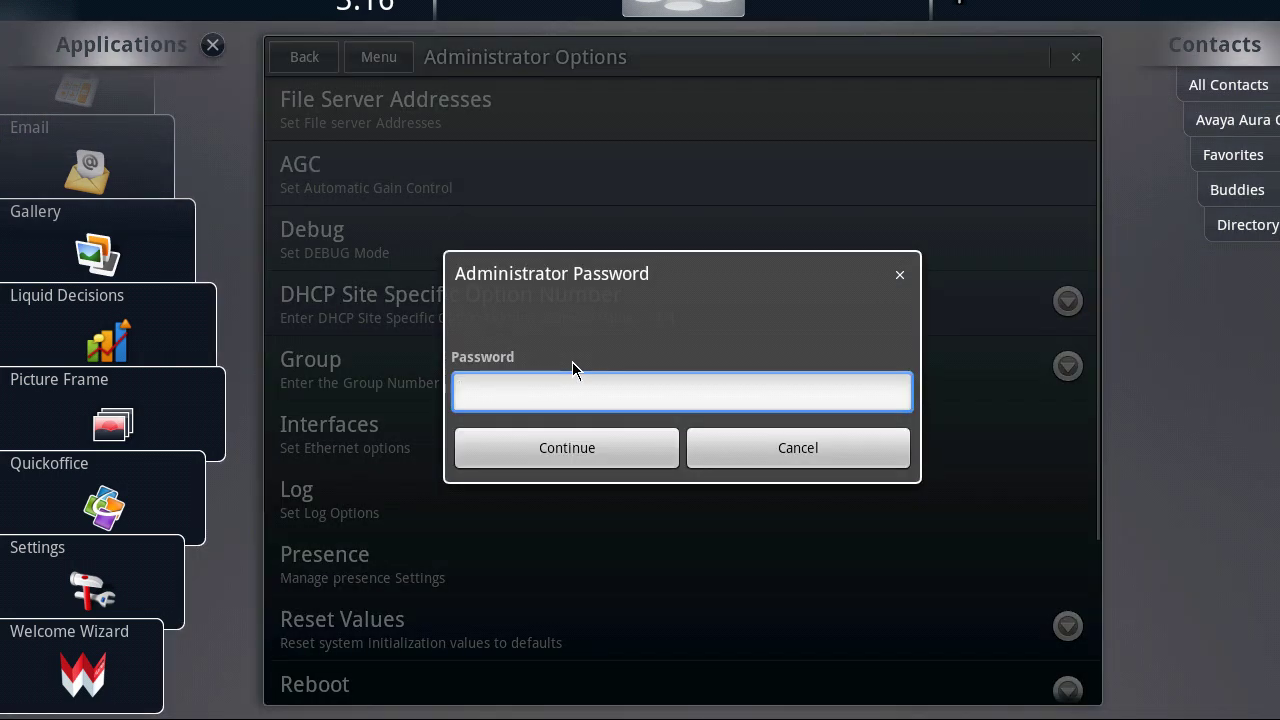
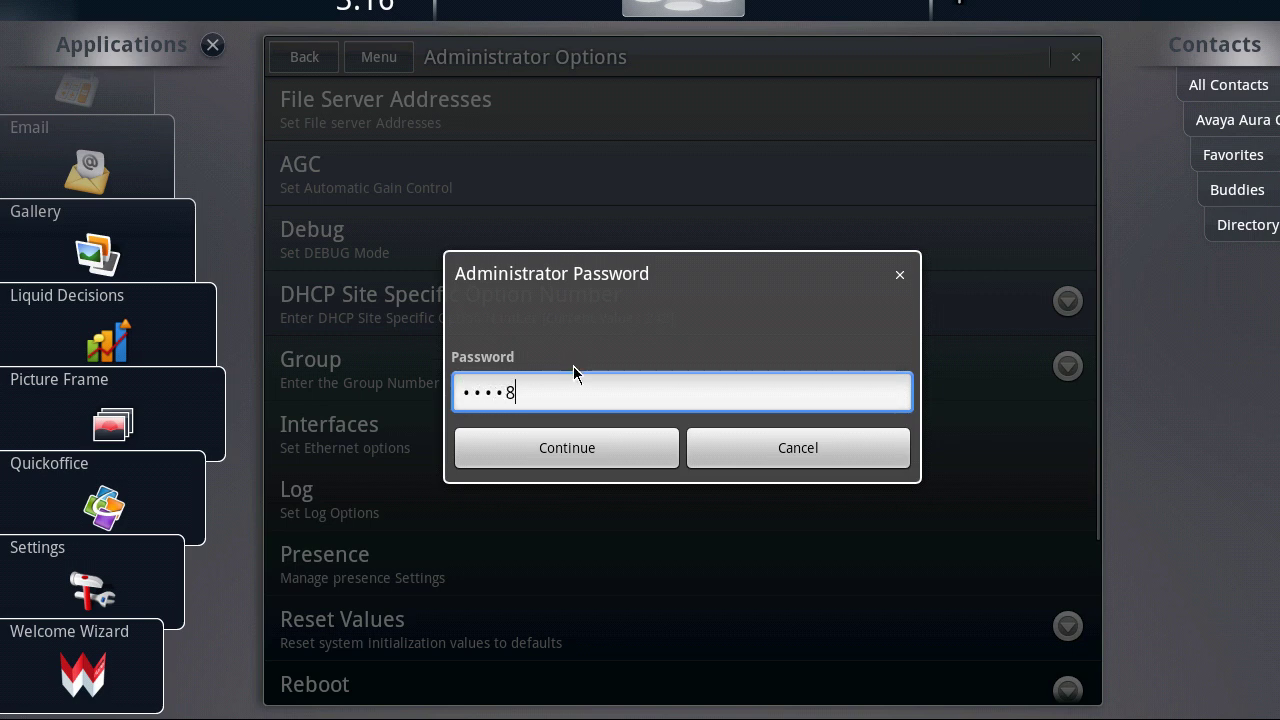
pyautogui.click(580, 446)
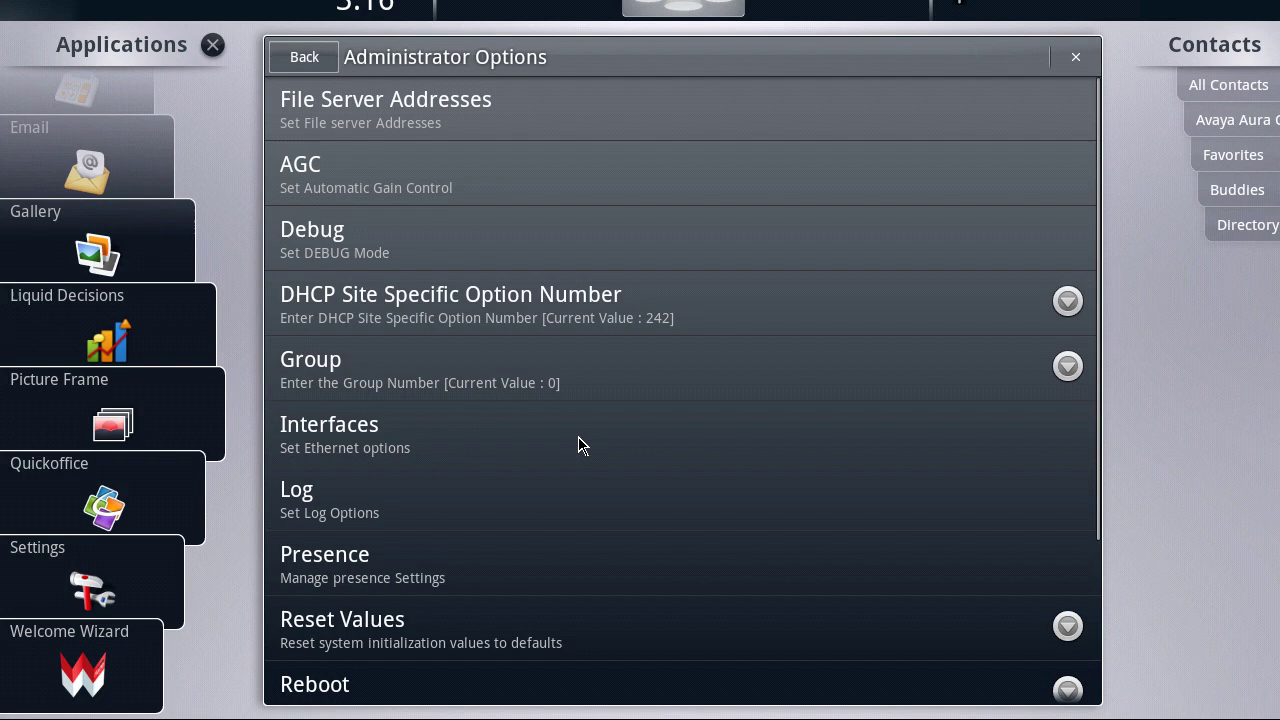
# Step: Go into Debug under Administrator Options and open SSH Server Settings
pyautogui.click(566, 237)
pyautogui.click(566, 241)
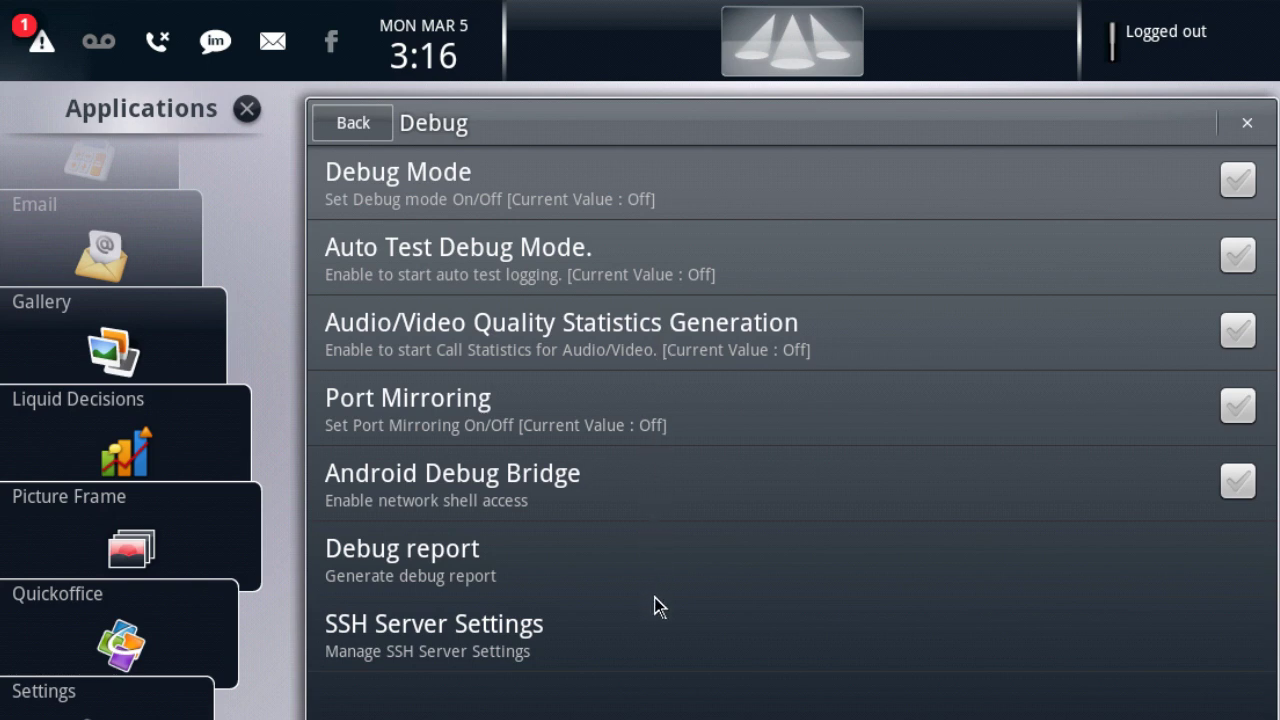
pyautogui.click(657, 641)
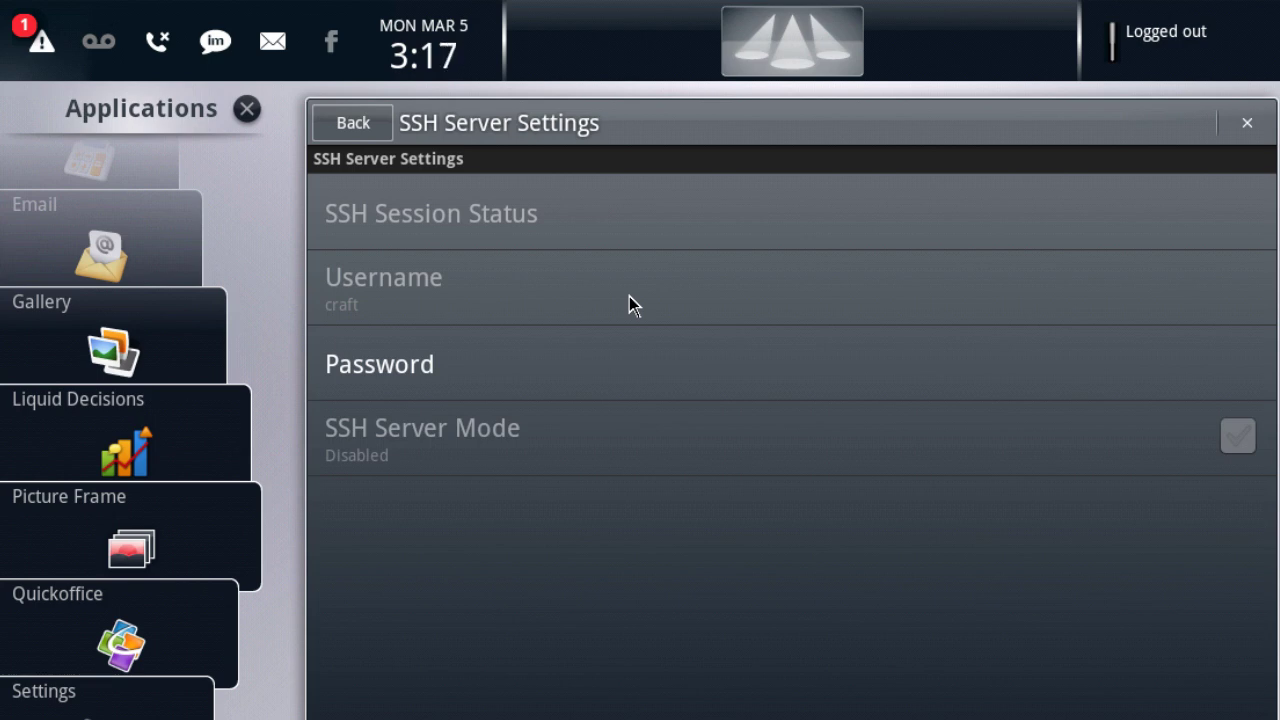
# Step: Enter and re-enter a new SSH login password, then save it
pyautogui.click(629, 375)
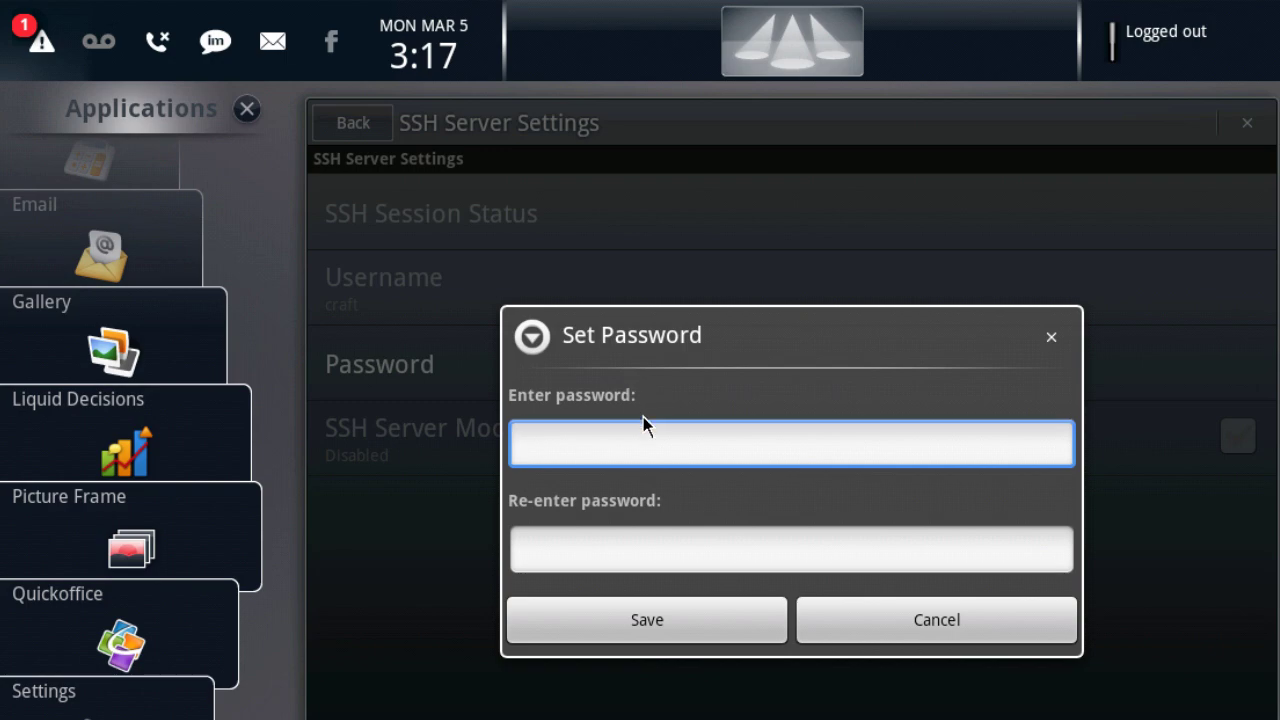
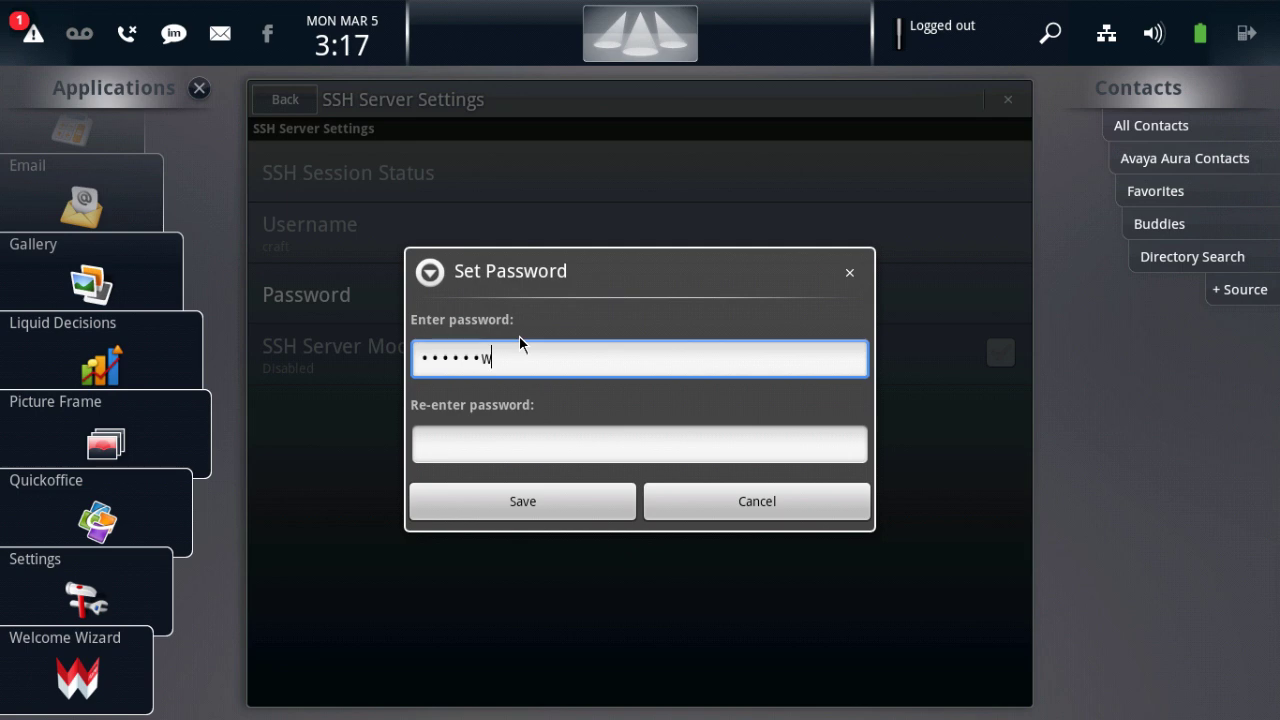
pyautogui.click(513, 432)
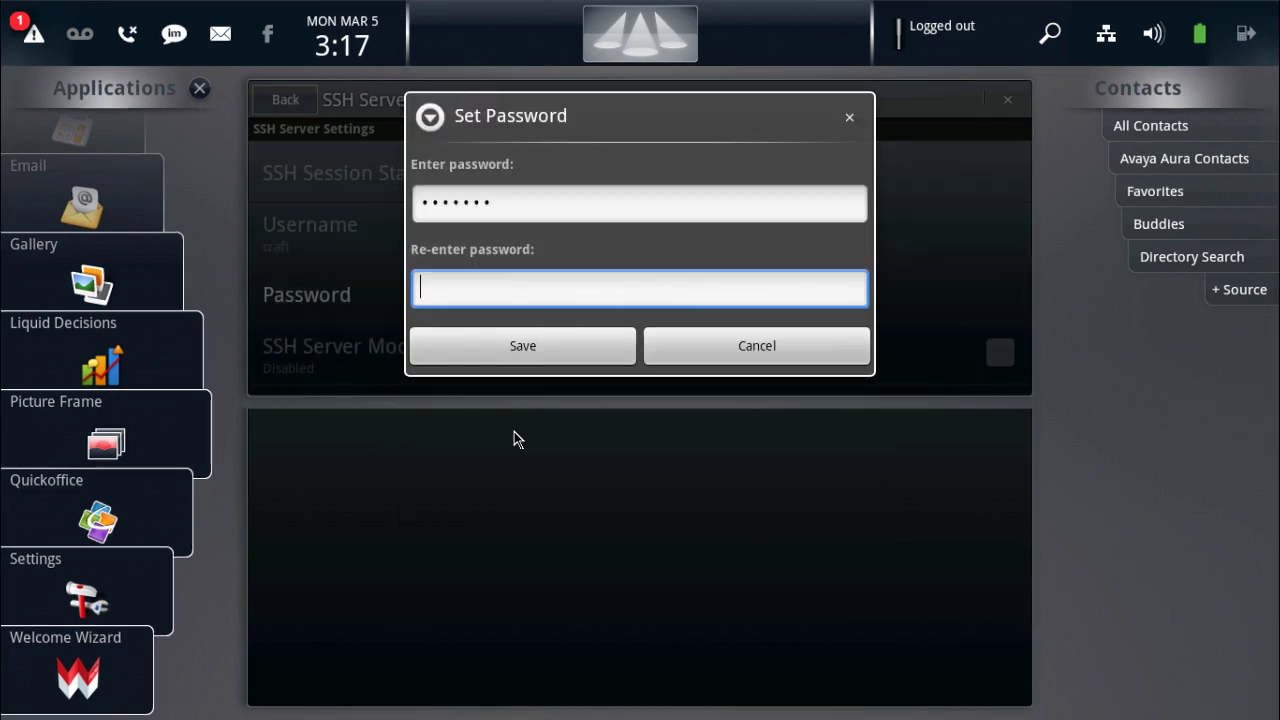
pyautogui.click(524, 358)
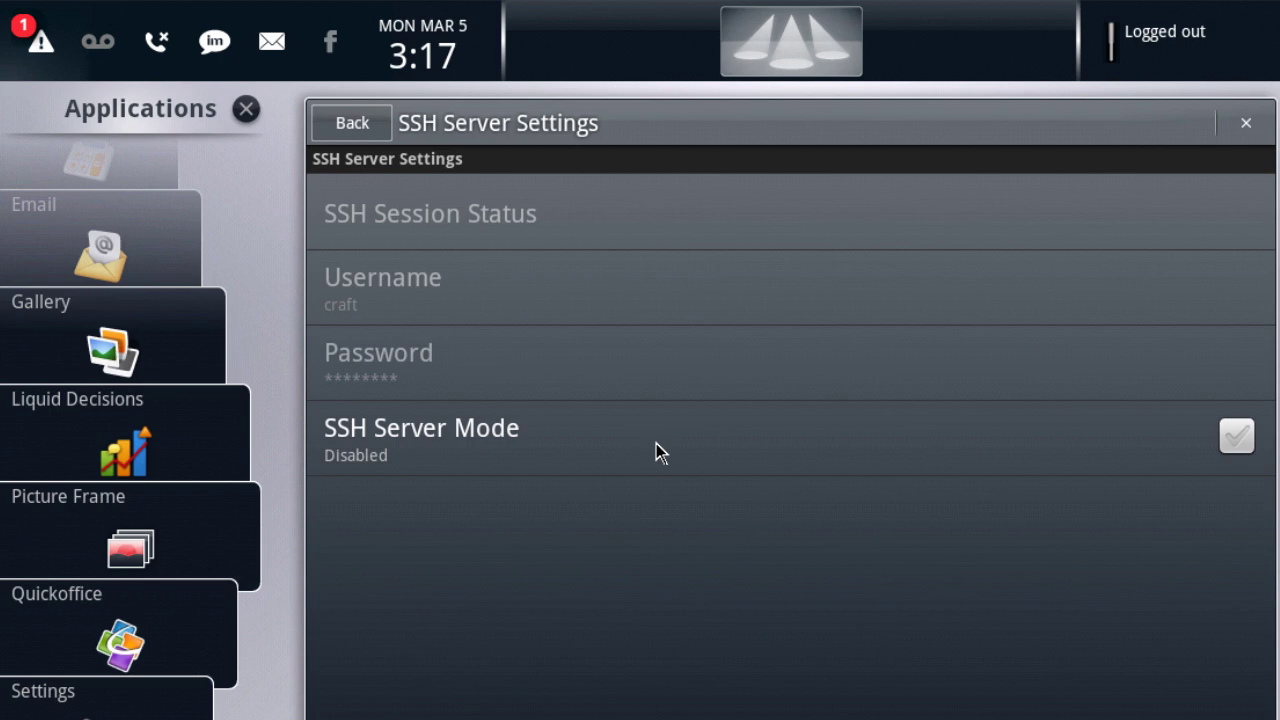
# Step: Tick SSH Server Mode to Enabled and check the SSH Server Enabled notification
pyautogui.click(656, 443)
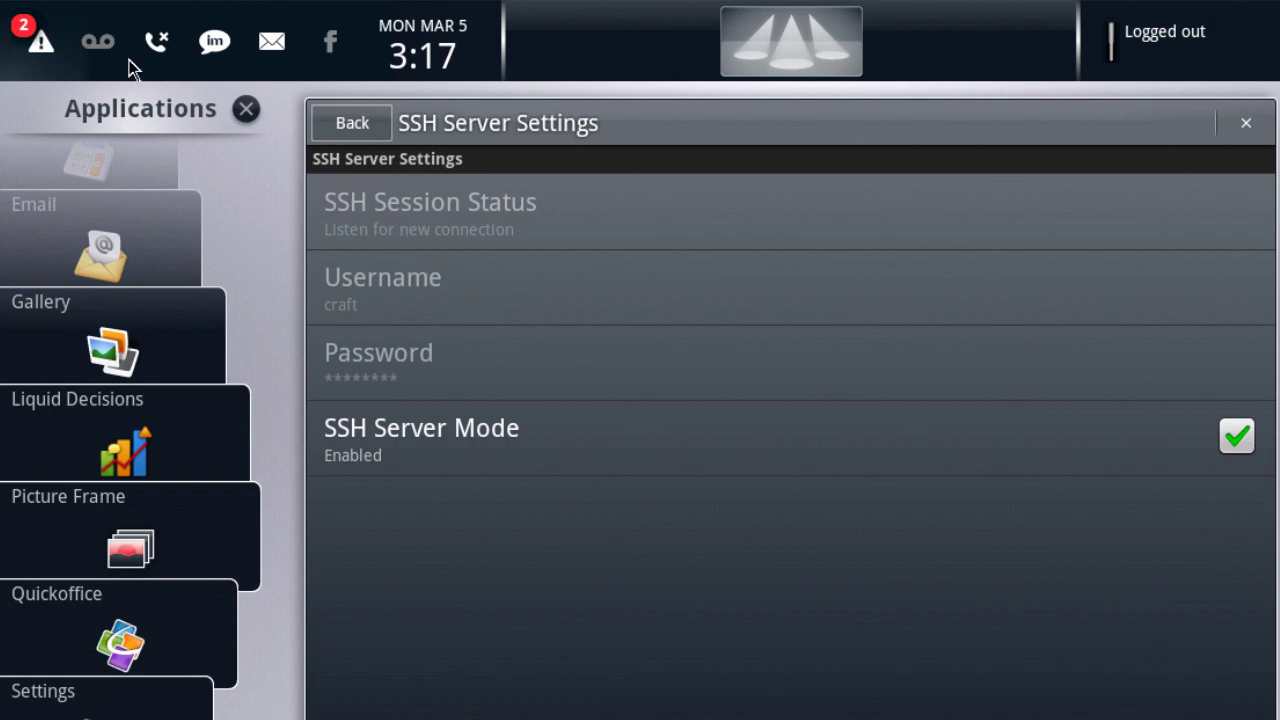
pyautogui.click(44, 46)
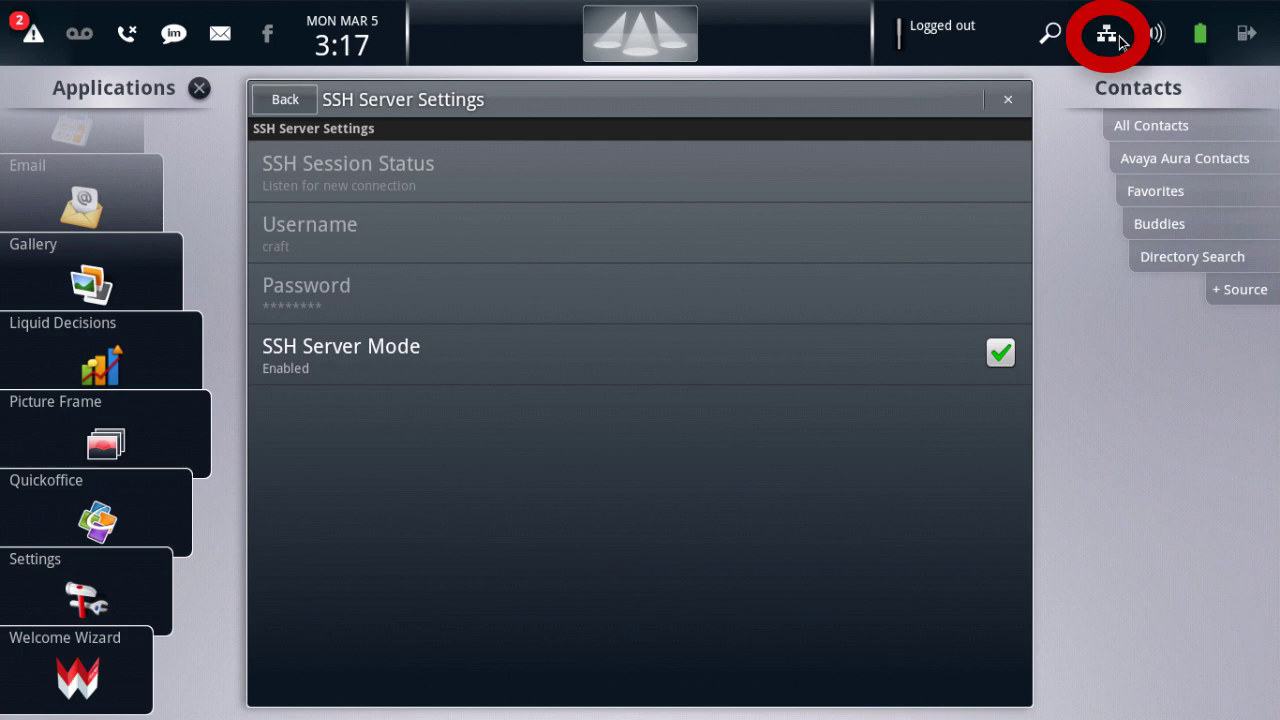
pyautogui.click(1108, 35)
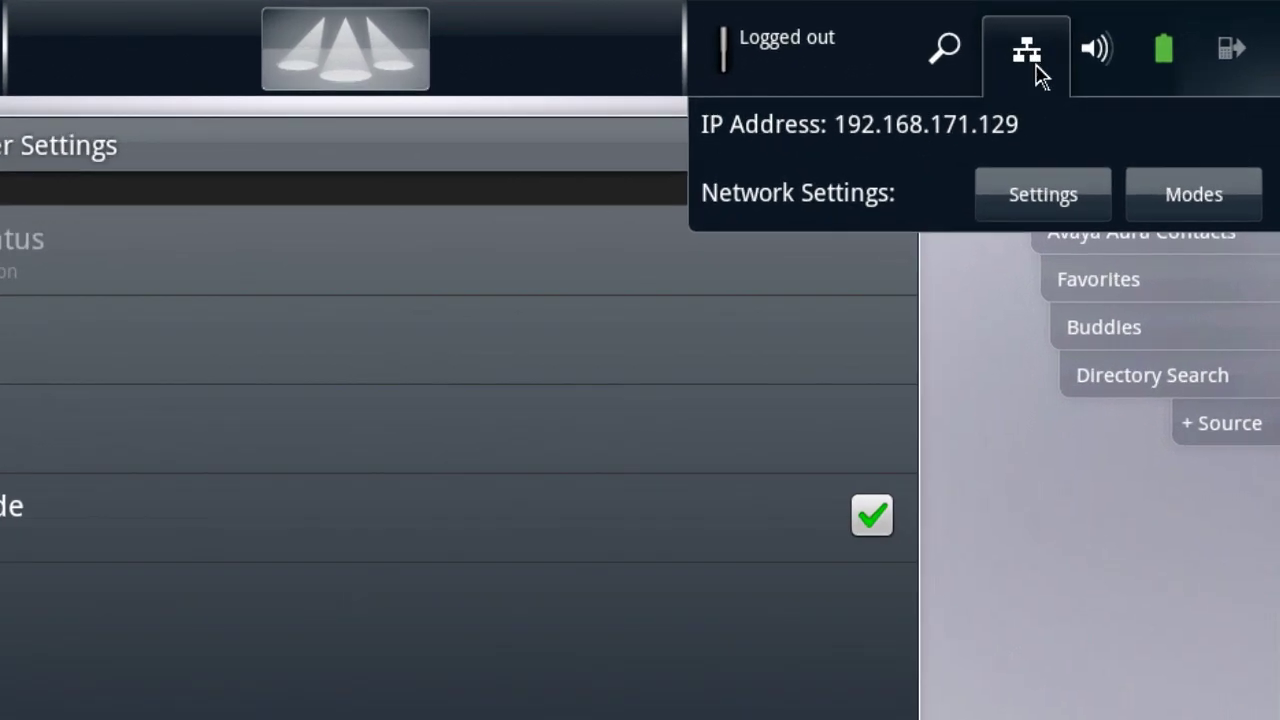
pyautogui.click(1037, 68)
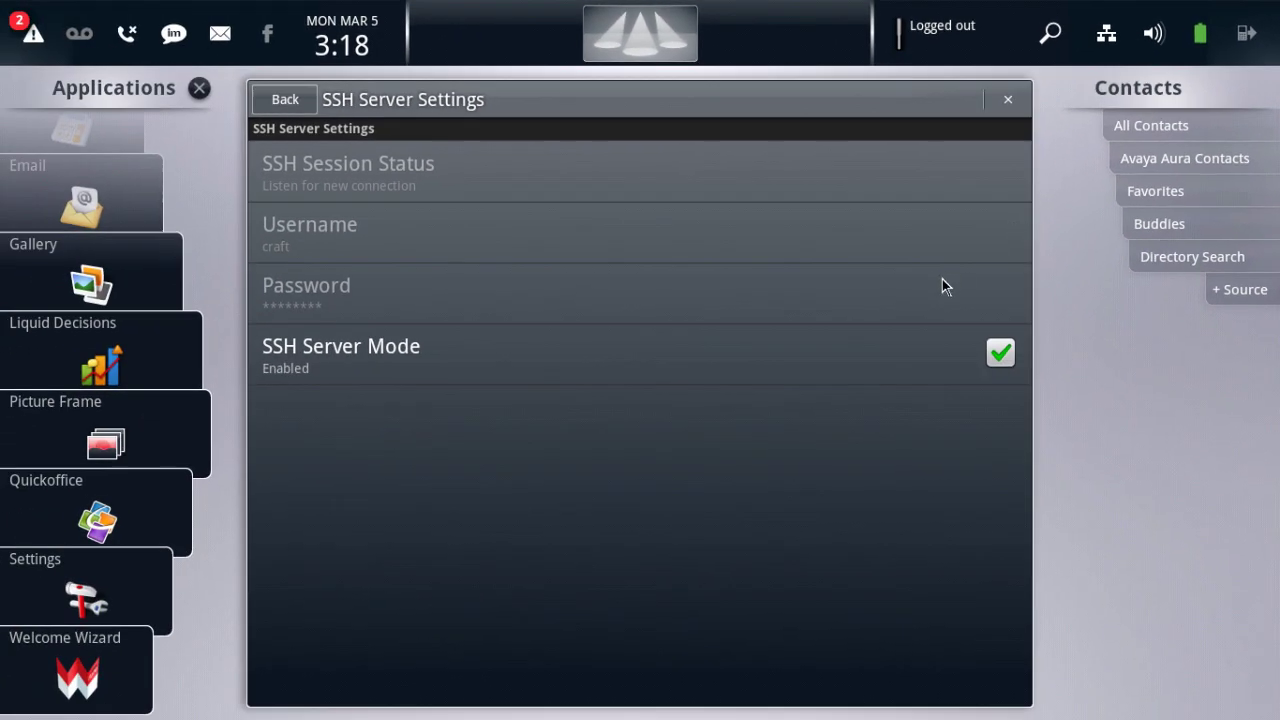
# Step: Untick SSH Server Mode so it reads Disabled
pyautogui.click(789, 355)
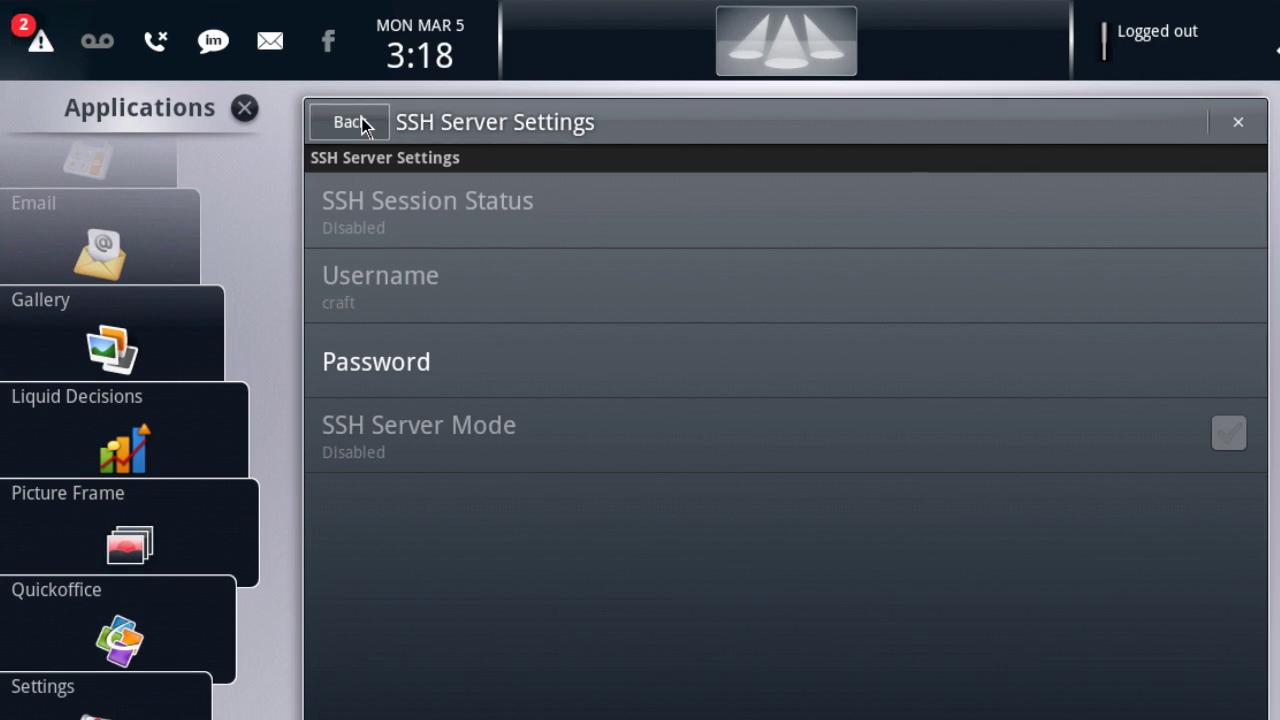
# Step: Turn Debug Mode on in Debug, then back out of Settings to the home screen
pyautogui.click(350, 122)
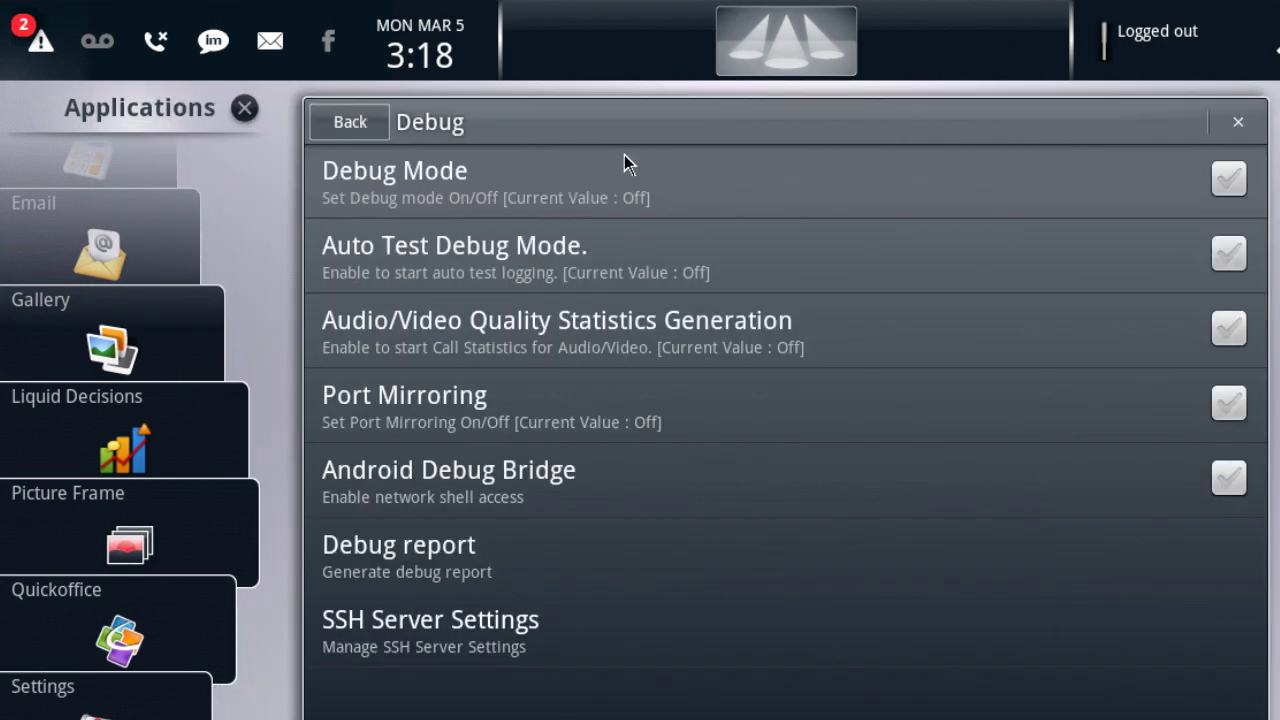
pyautogui.click(770, 182)
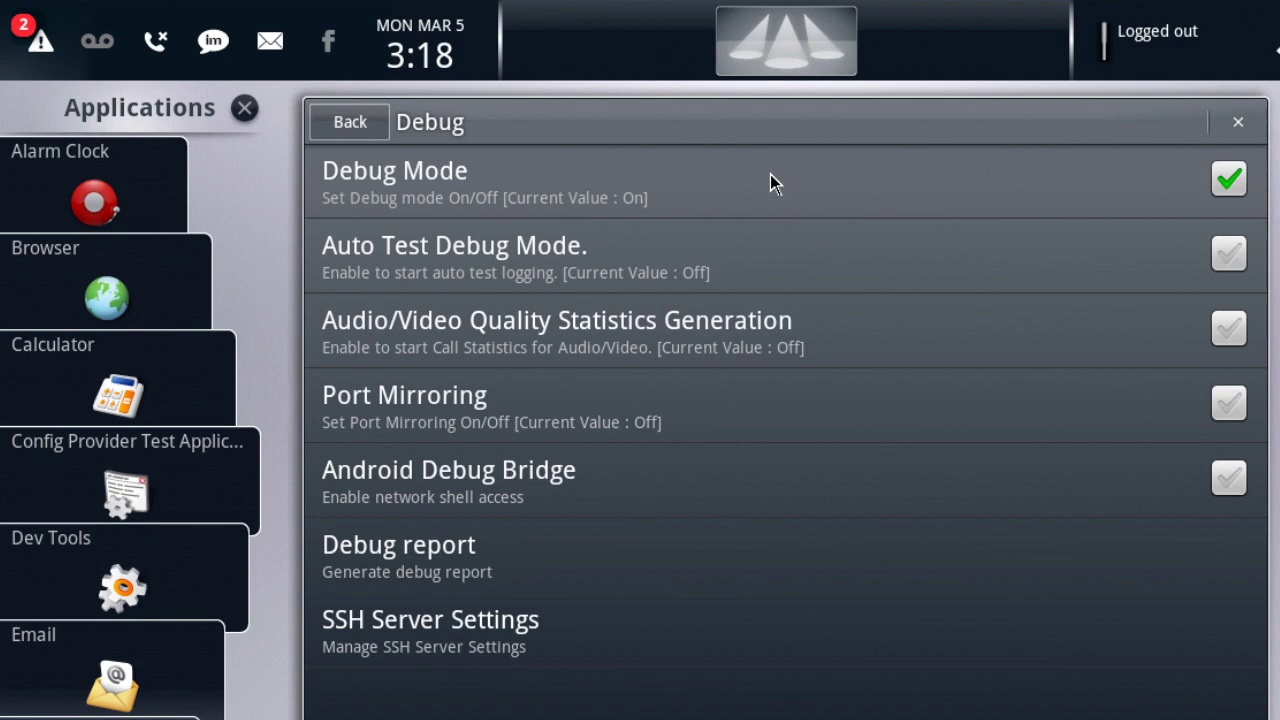
pyautogui.press('Escape')
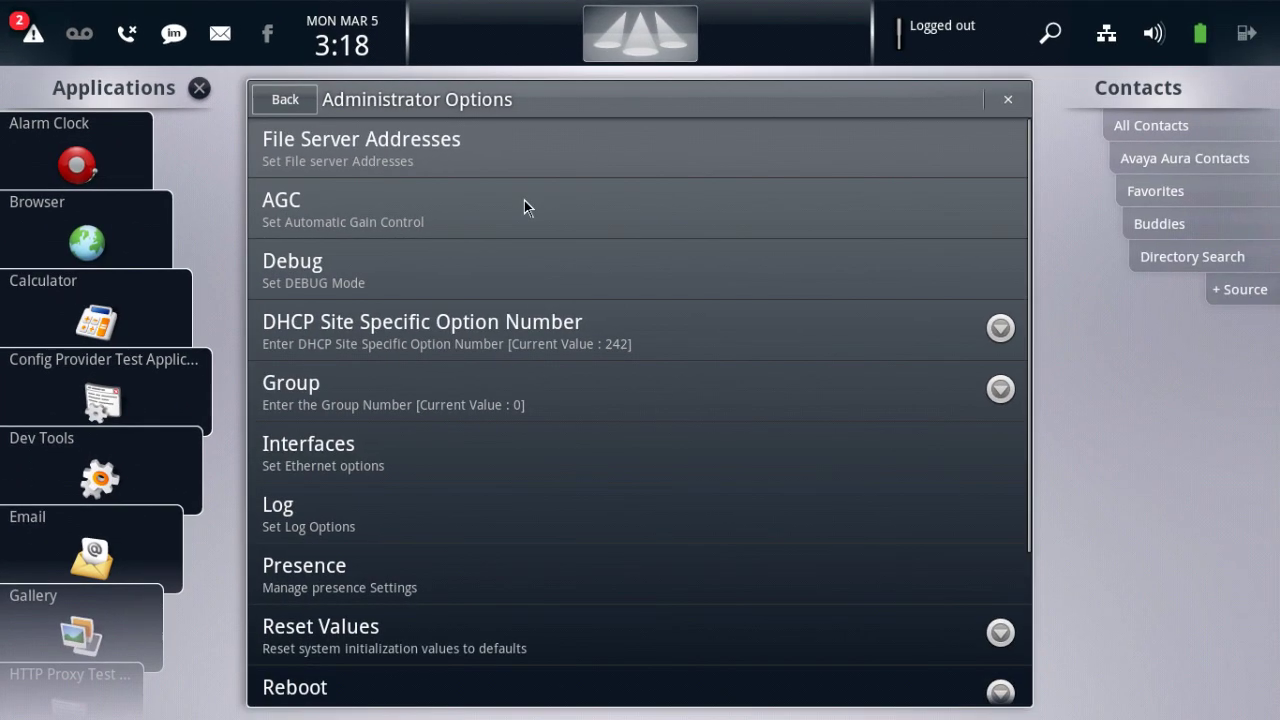
pyautogui.press('Escape')
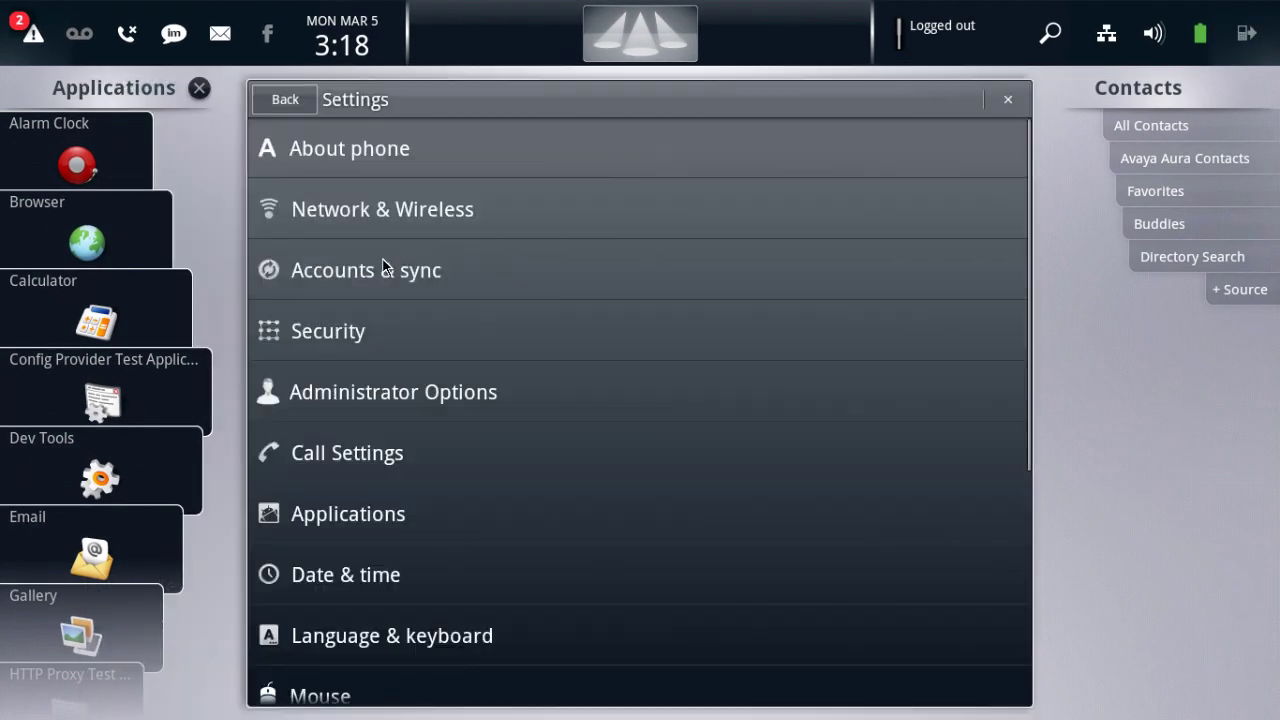
pyautogui.press('Escape')
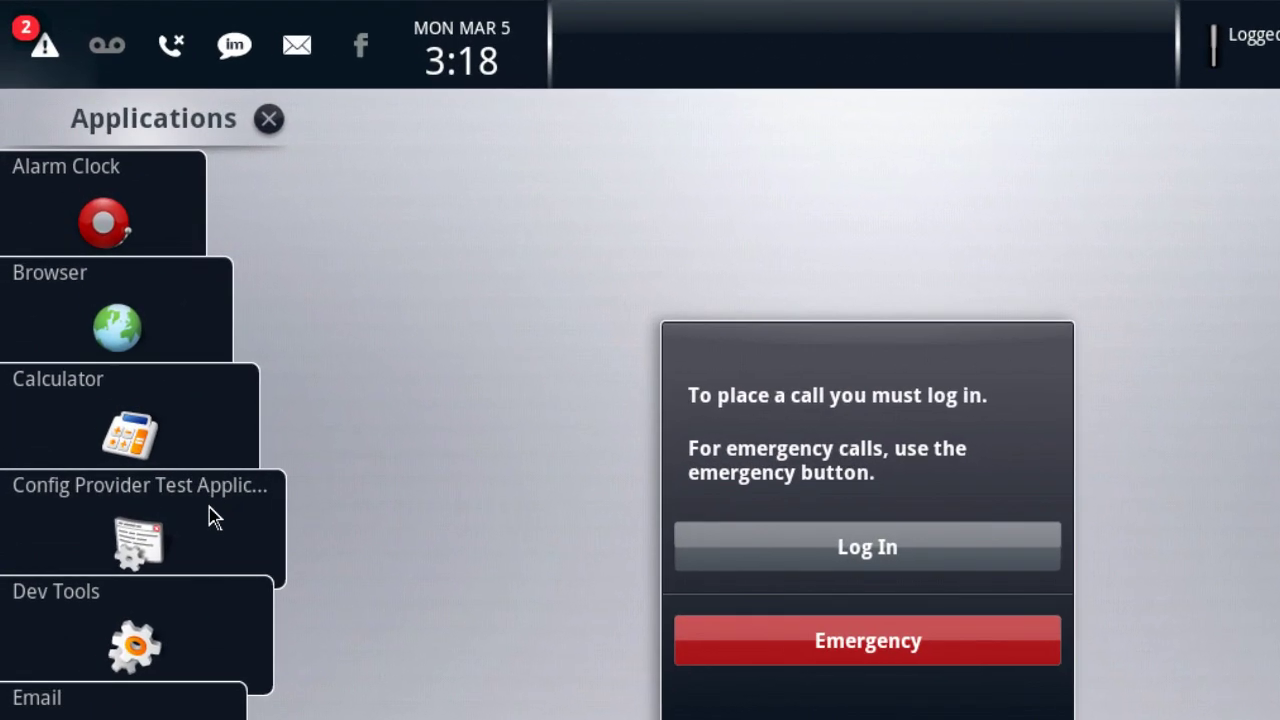
# Step: Filter Config Debugger in Dev Tools by 'ssh' to show sshAllowed set to 1
pyautogui.click(204, 616)
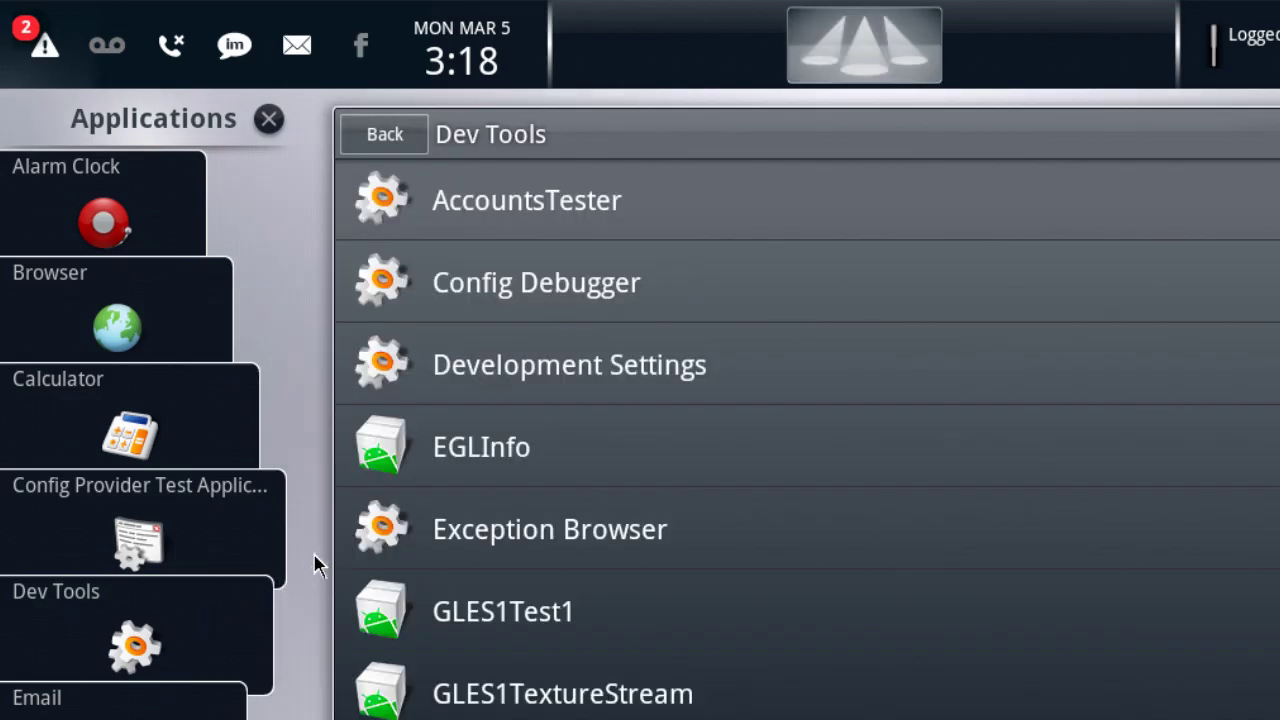
pyautogui.click(781, 278)
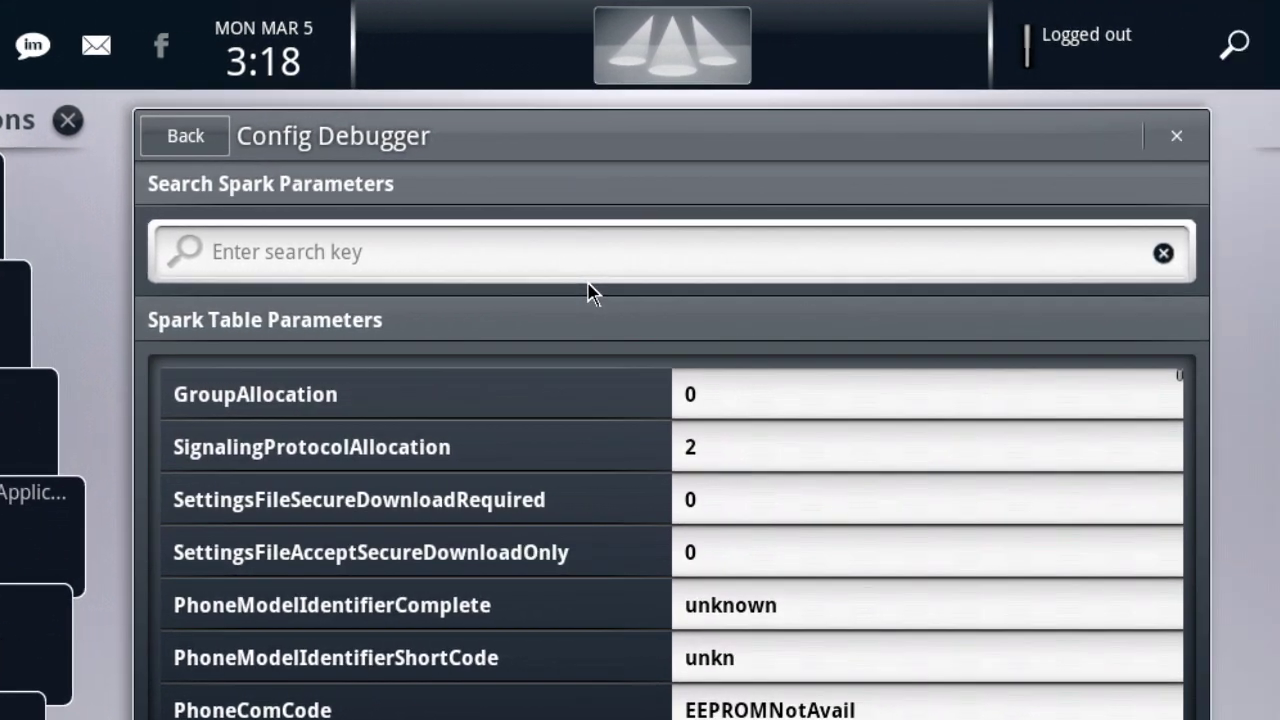
pyautogui.write('ssh')
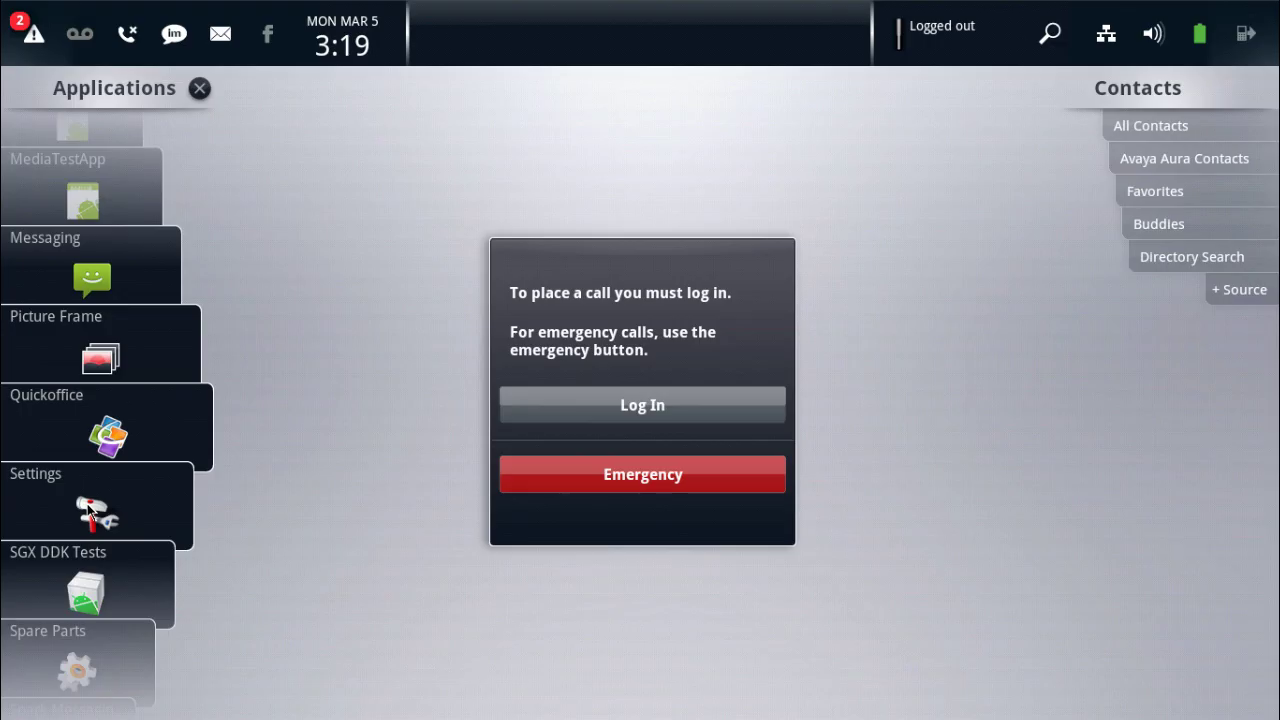
# Step: Re-enter Administrator Options with the admin password and switch Debug Mode off under Debug
pyautogui.click(88, 510)
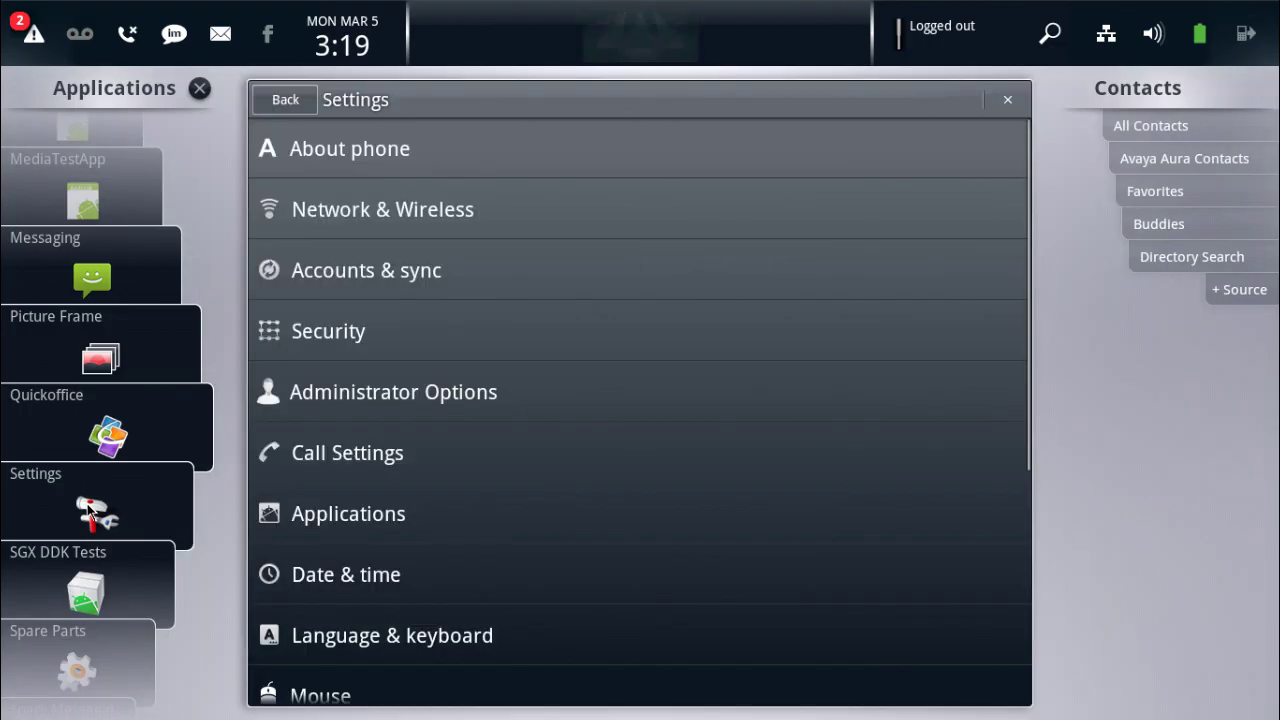
pyautogui.click(382, 398)
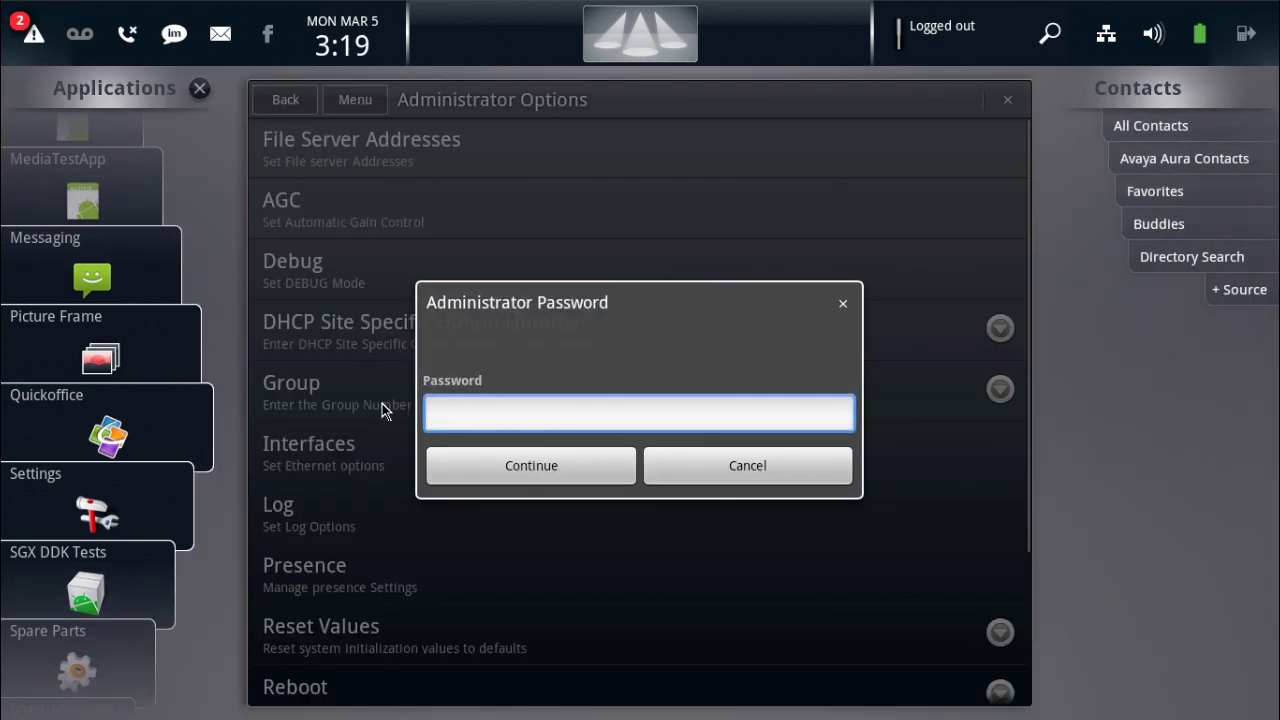
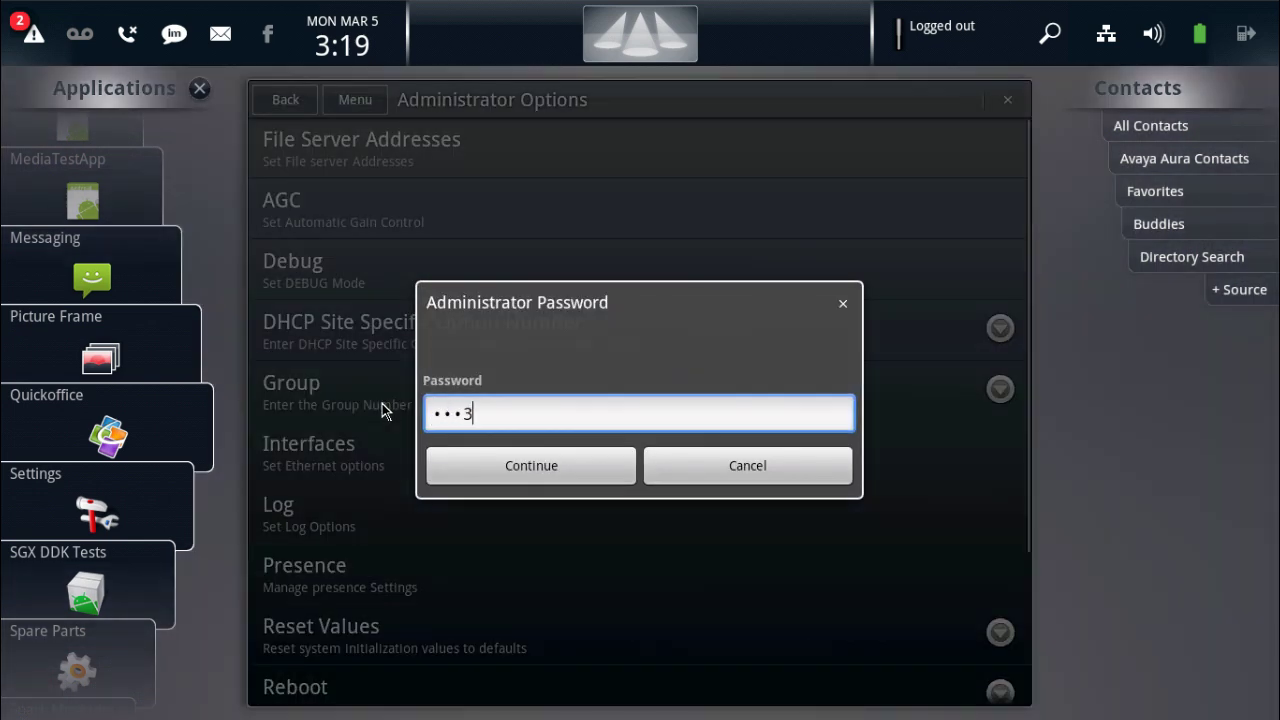
pyautogui.click(459, 462)
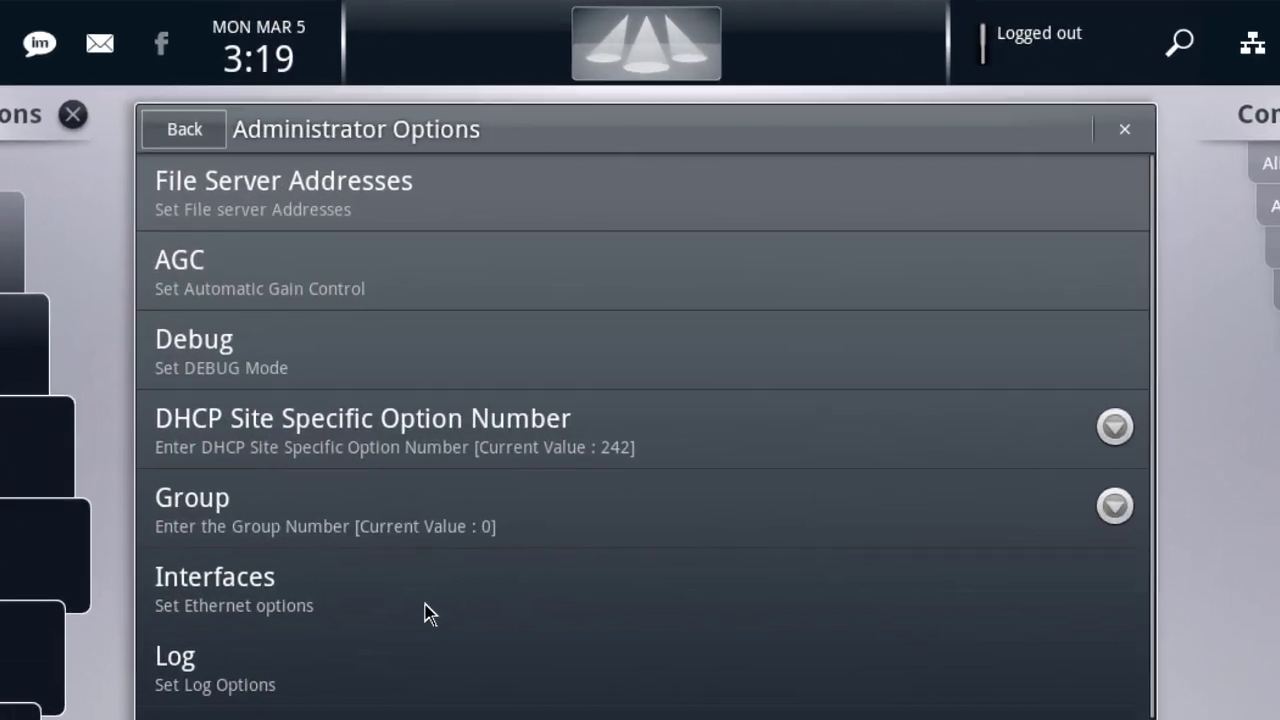
pyautogui.click(449, 428)
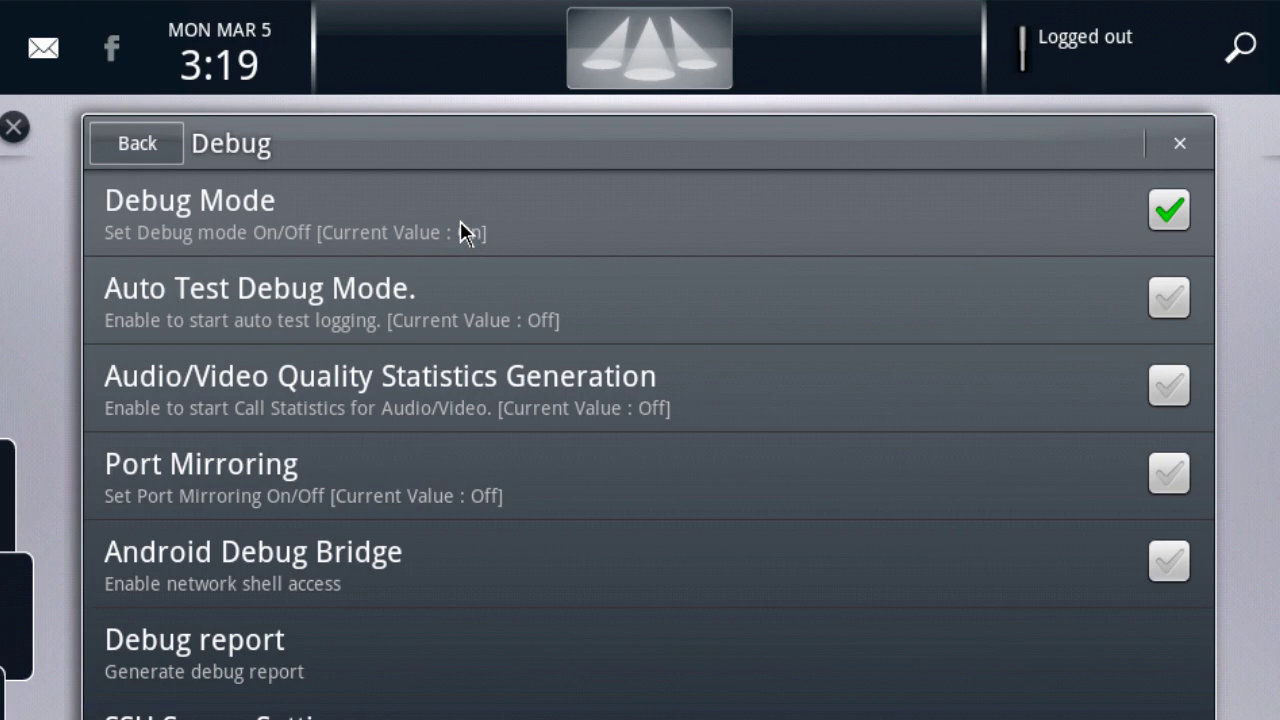
pyautogui.click(461, 228)
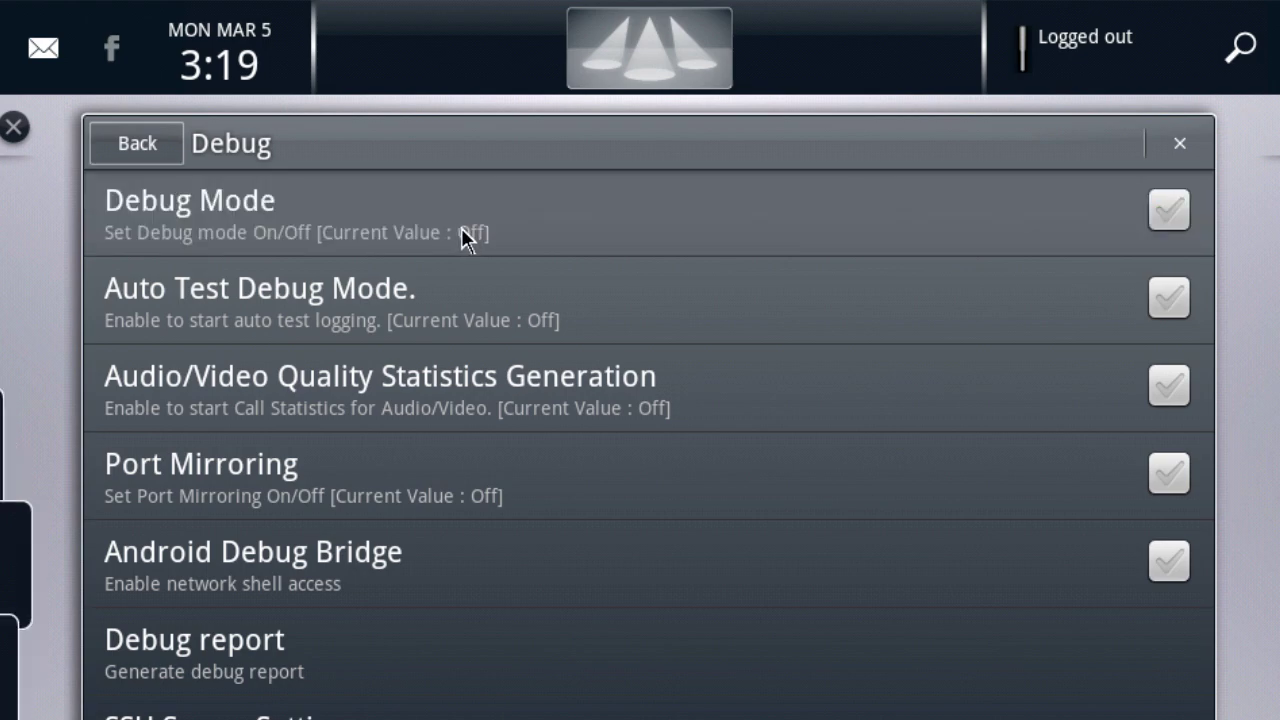